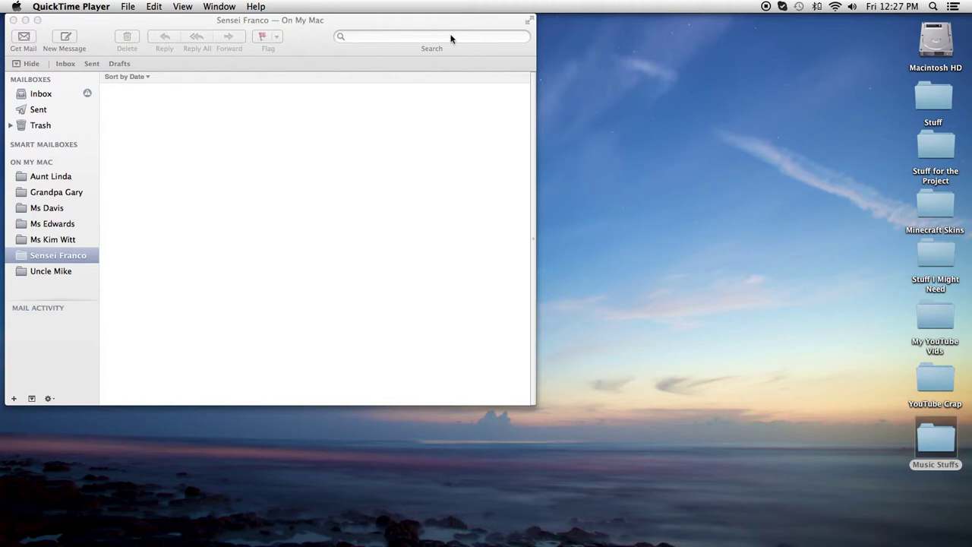
Step: Bring Mail forward and open the Aunt Linda mailbox to show its seven messages
click(491, 28)
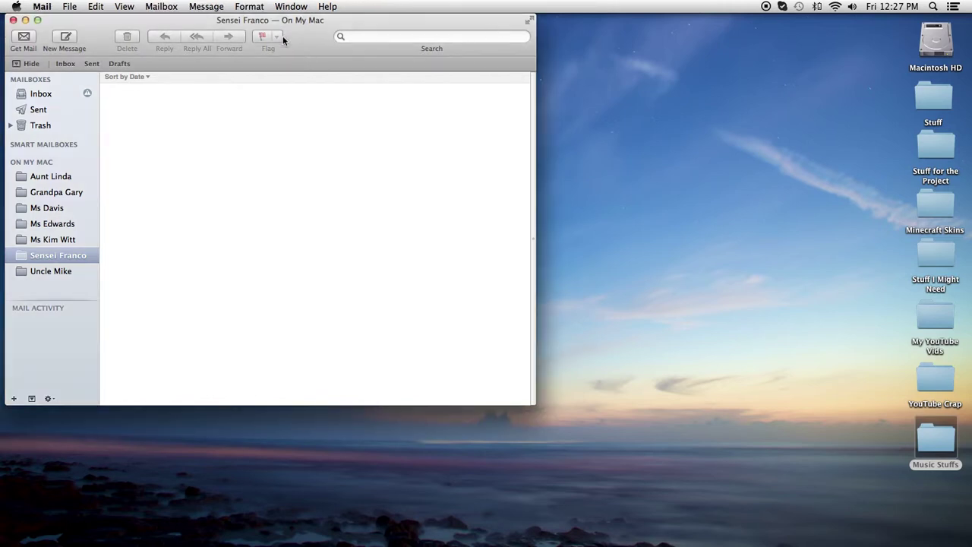
click(50, 177)
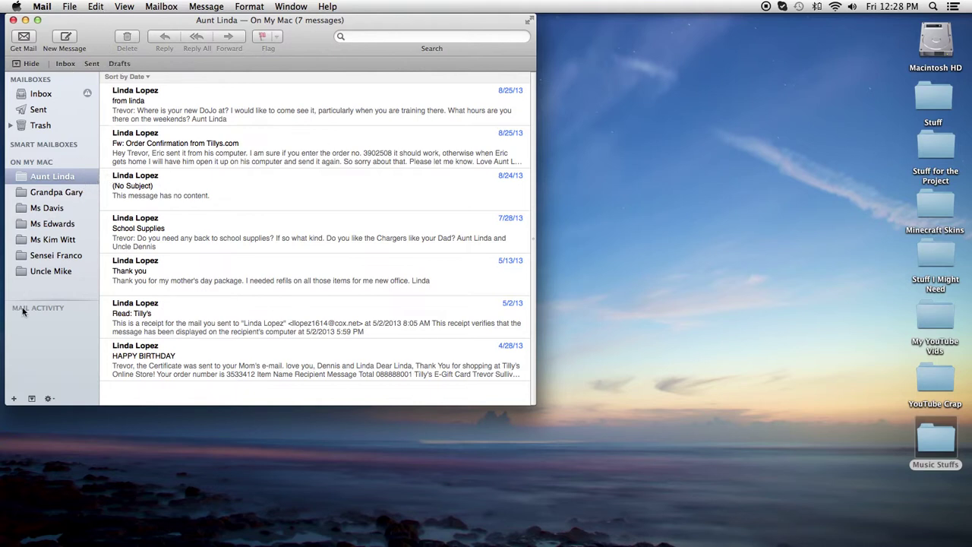
Step: Browse the Grandpa and study-guide reply mailboxes under On My Mac
click(60, 193)
key(Up)
click(60, 210)
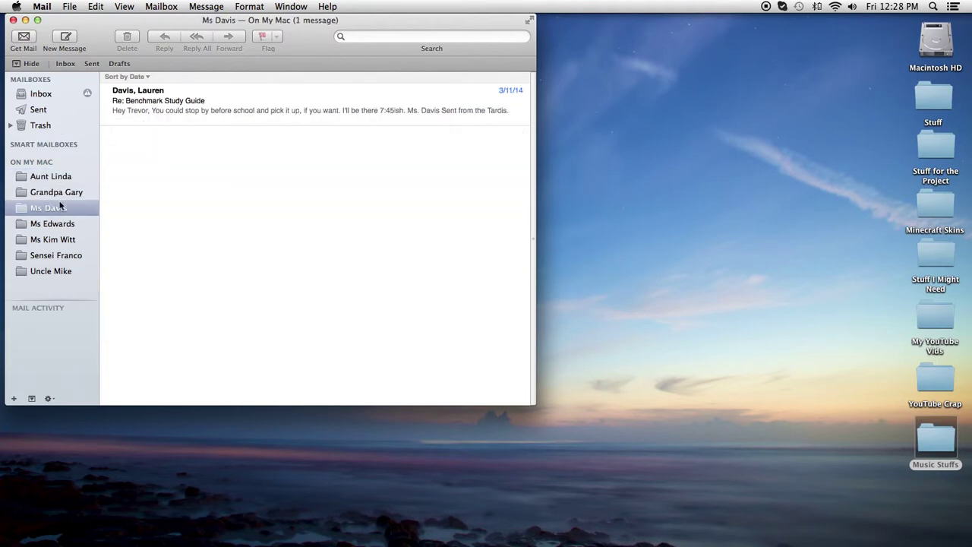
key(Up)
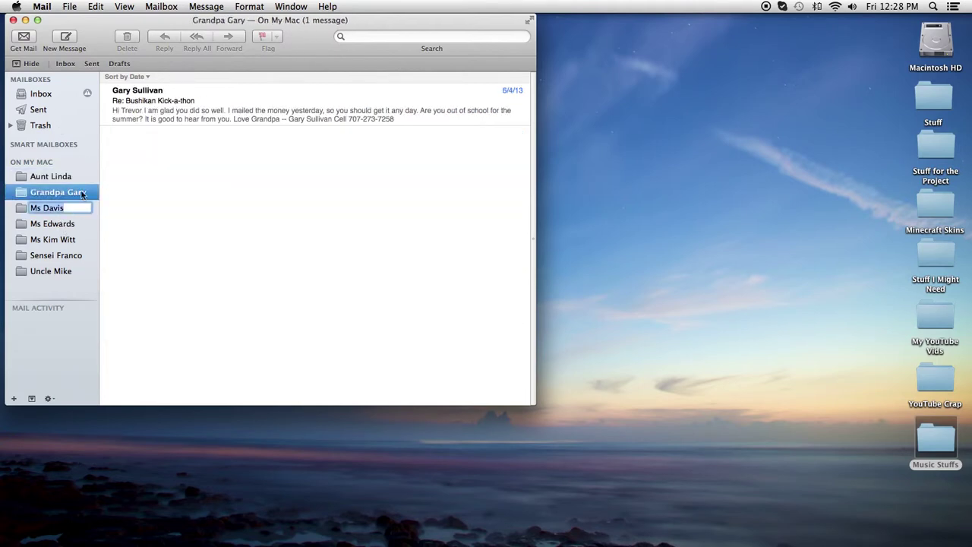
Step: Cancel the accidental rename and collapse On My Mac, leaving no mailbox selected
key(Escape)
click(85, 168)
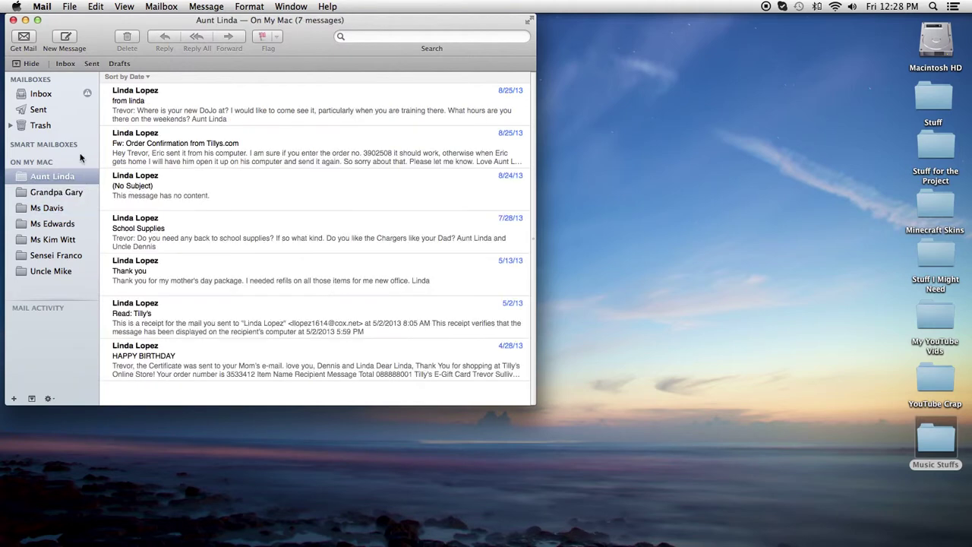
click(82, 162)
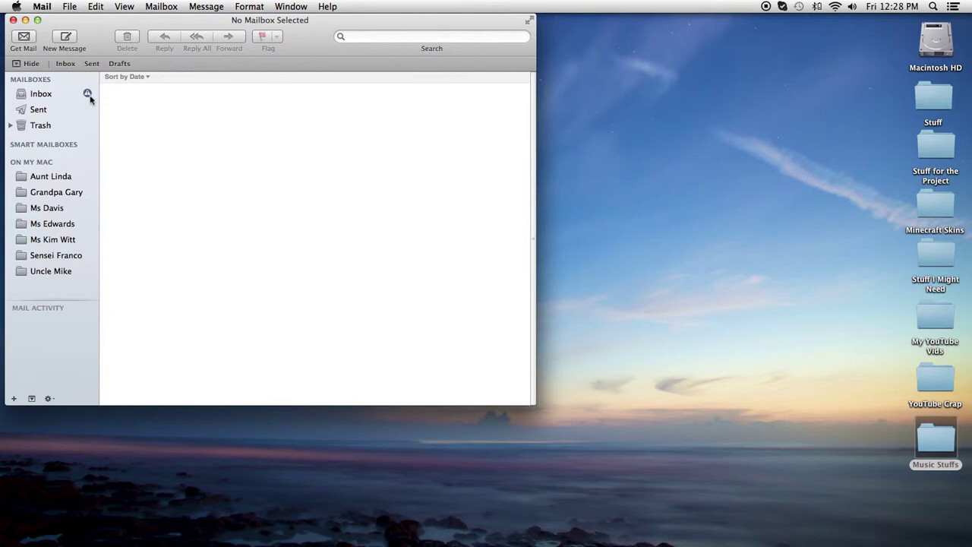
click(126, 6)
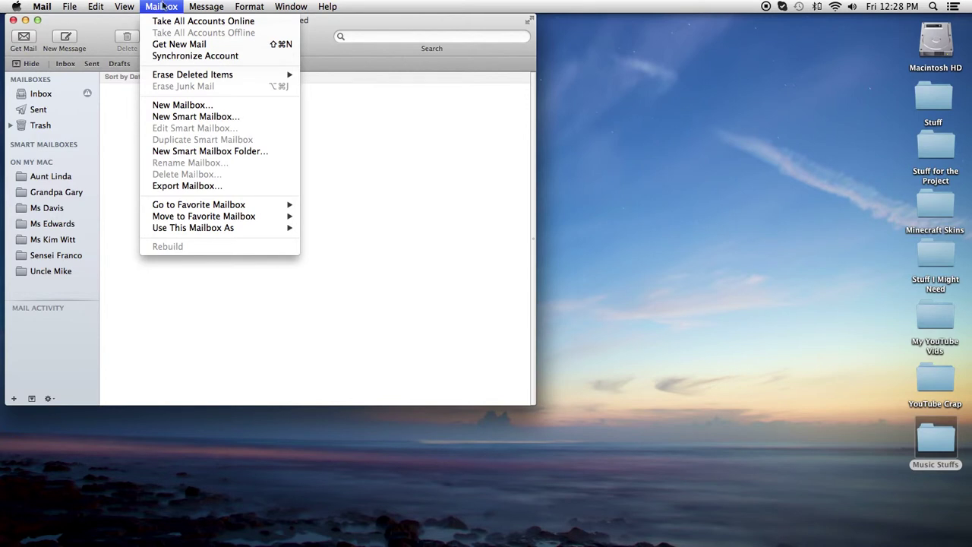
Step: Abandon a first New Mailbox attempt and glance at the Inbox and Sent messages
click(184, 108)
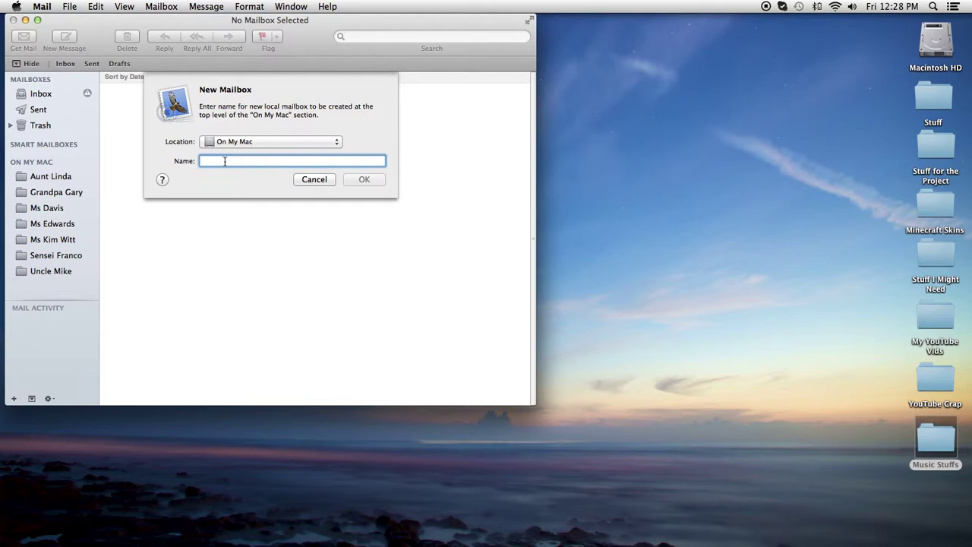
click(314, 179)
click(48, 94)
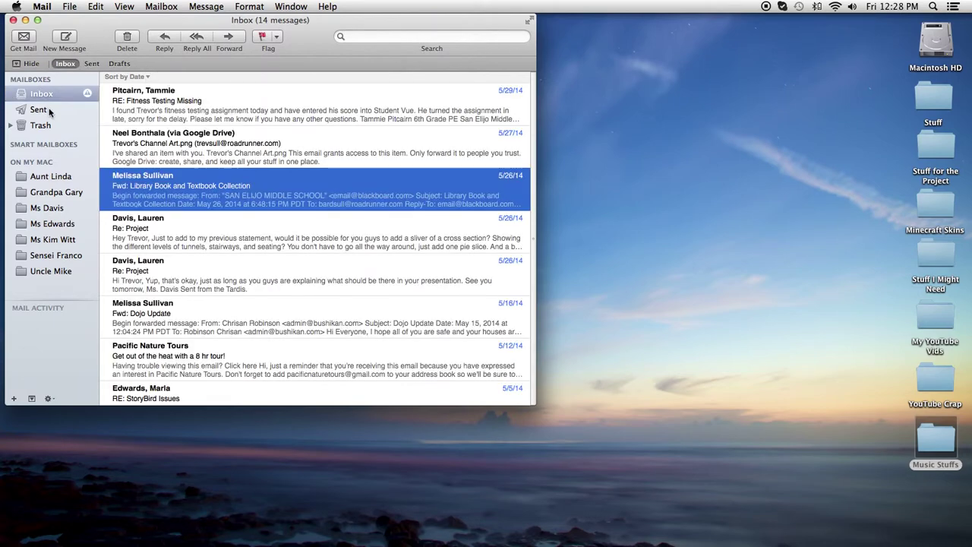
click(51, 94)
Step: Name a new On My Mac mailbox after Google Drive sender Neel, correcting the typo
click(161, 6)
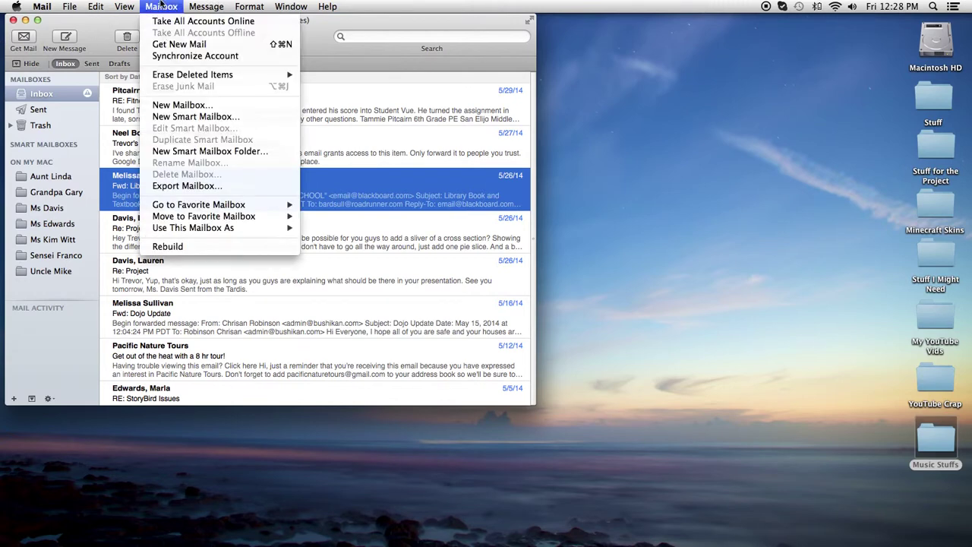
click(220, 105)
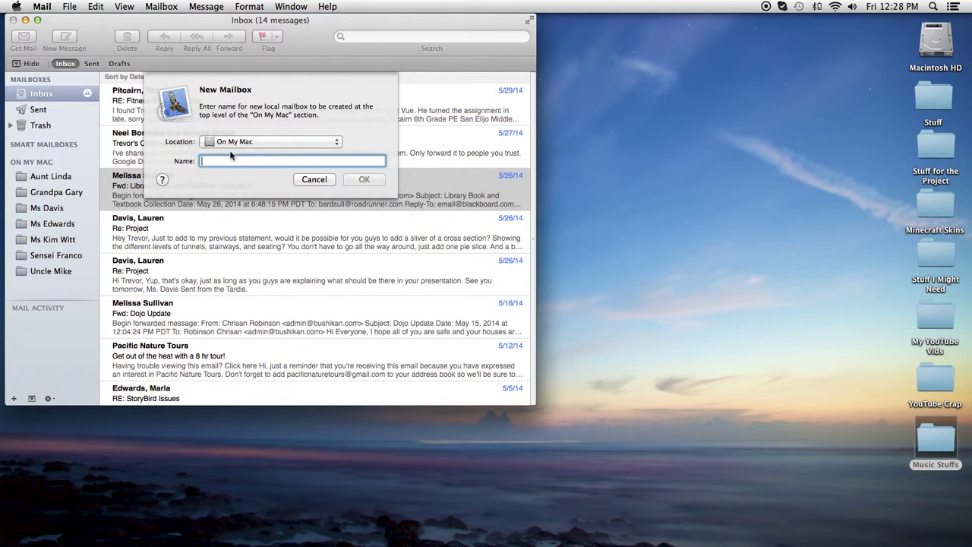
text(Neel Bont)
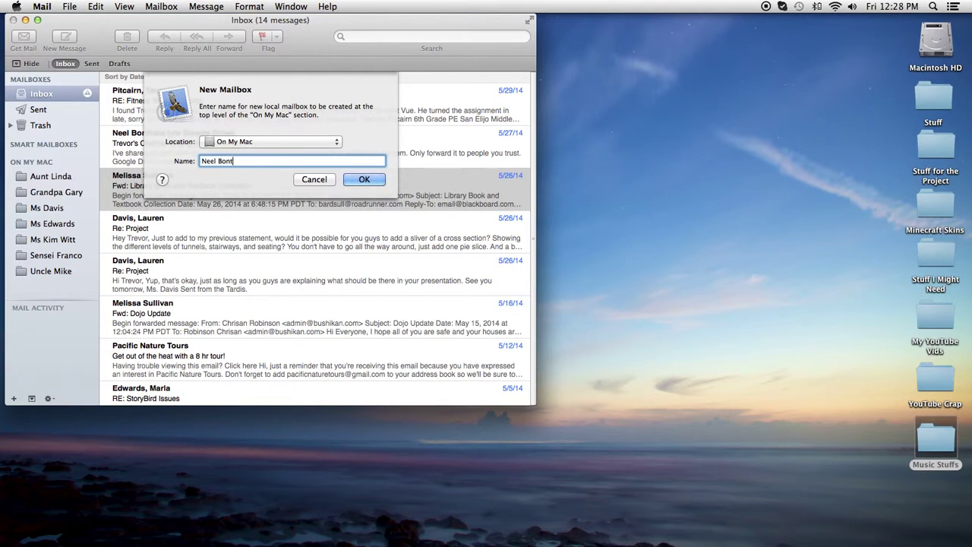
text(ahla)
key(BackSpace)
key(BackSpace)
key(BackSpace)
key(BackSpace)
text(ha)
text(la)
click(372, 179)
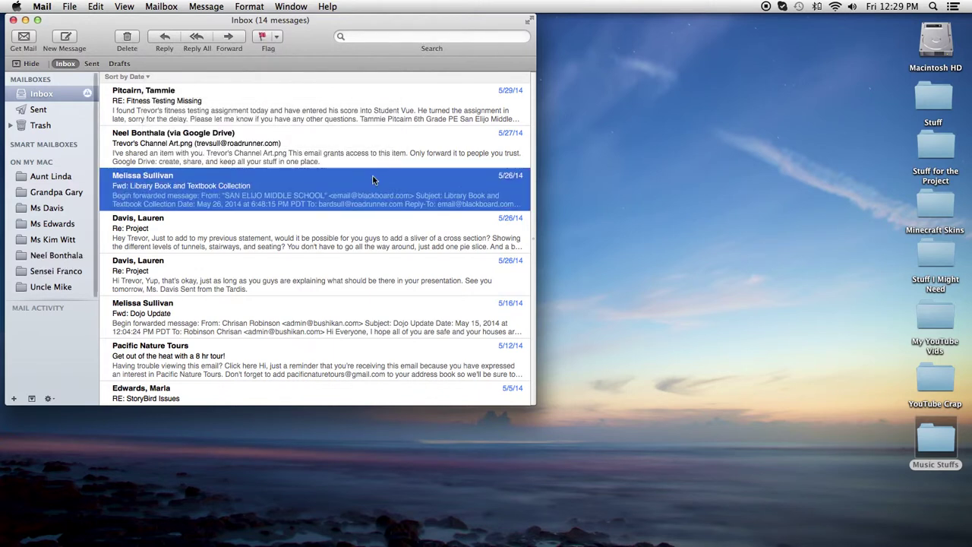
click(89, 180)
click(83, 162)
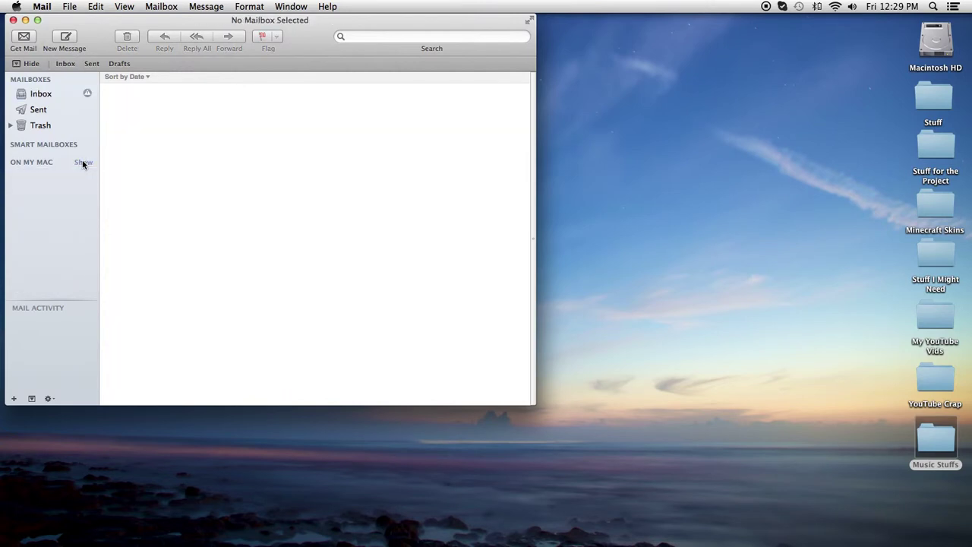
click(83, 163)
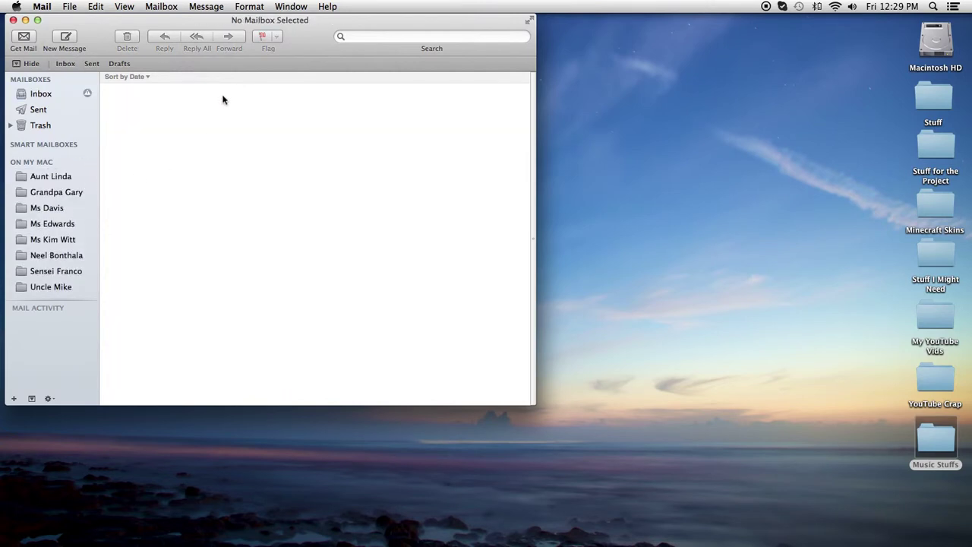
click(66, 179)
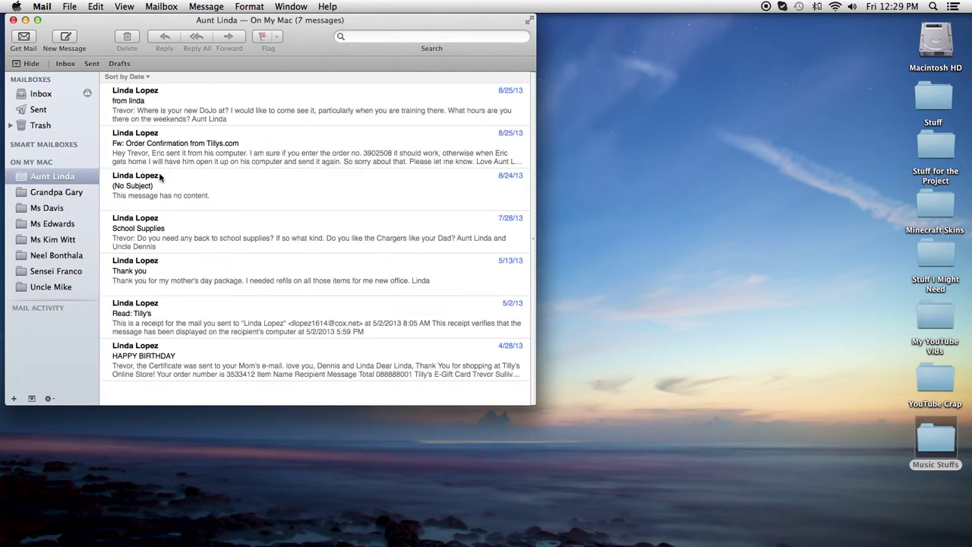
click(60, 207)
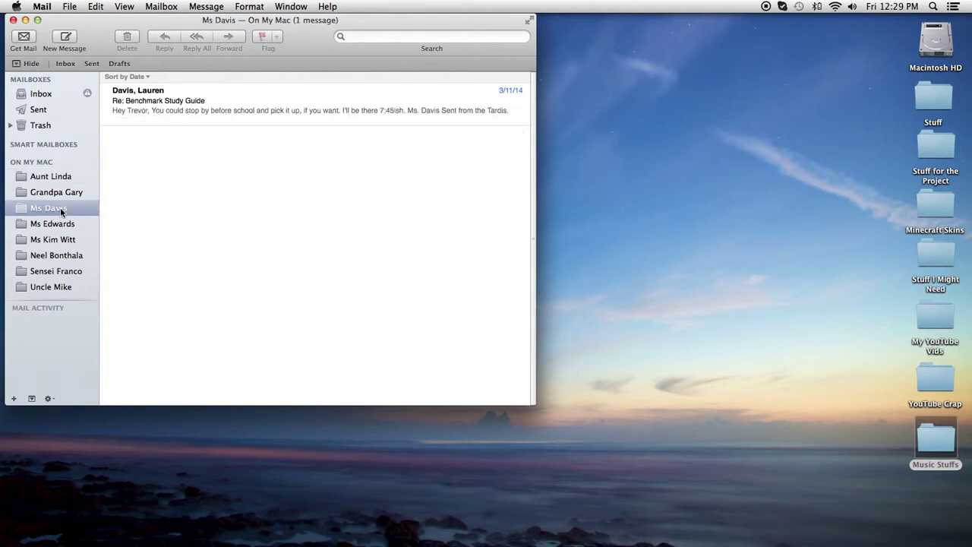
click(69, 224)
click(69, 240)
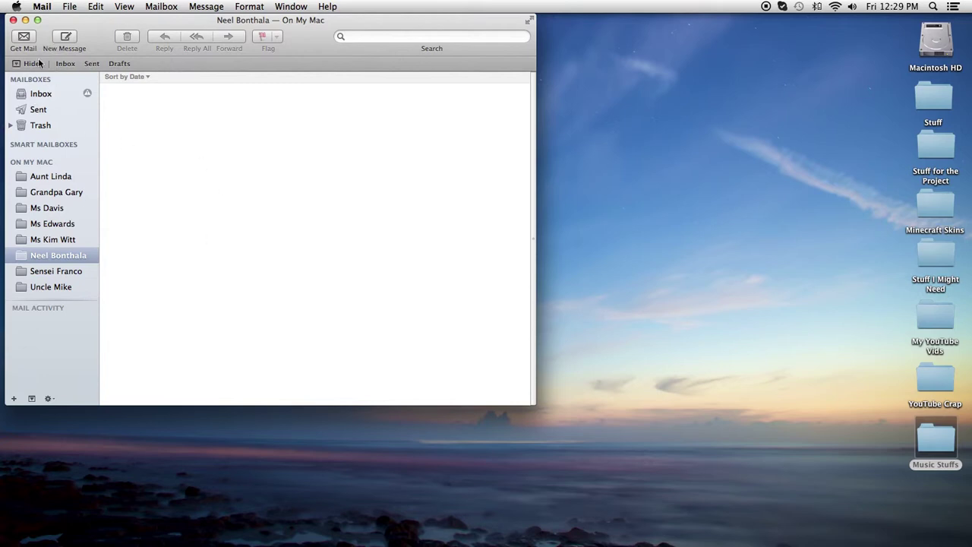
click(45, 95)
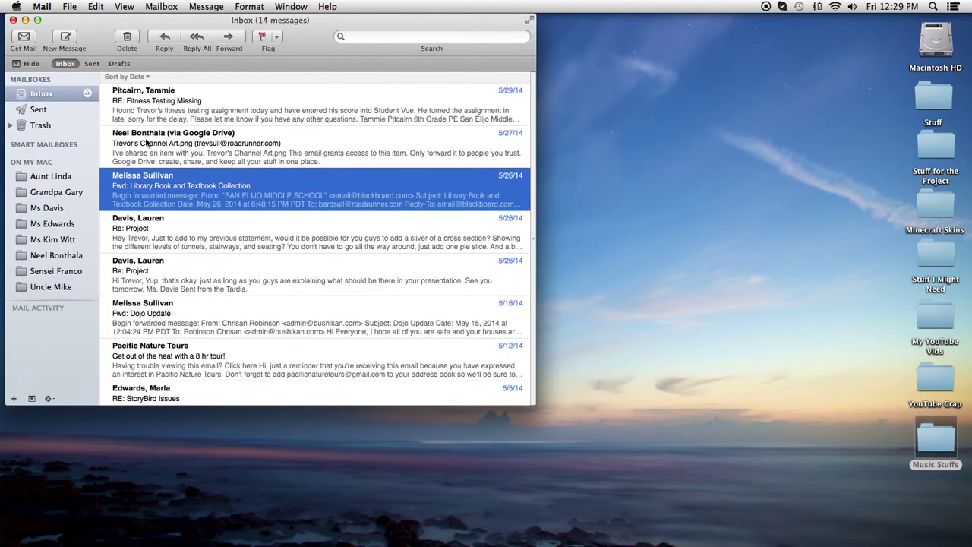
Step: Drag the Google Drive share message into the new sender mailbox, verify it, and return to Inbox
click(146, 143)
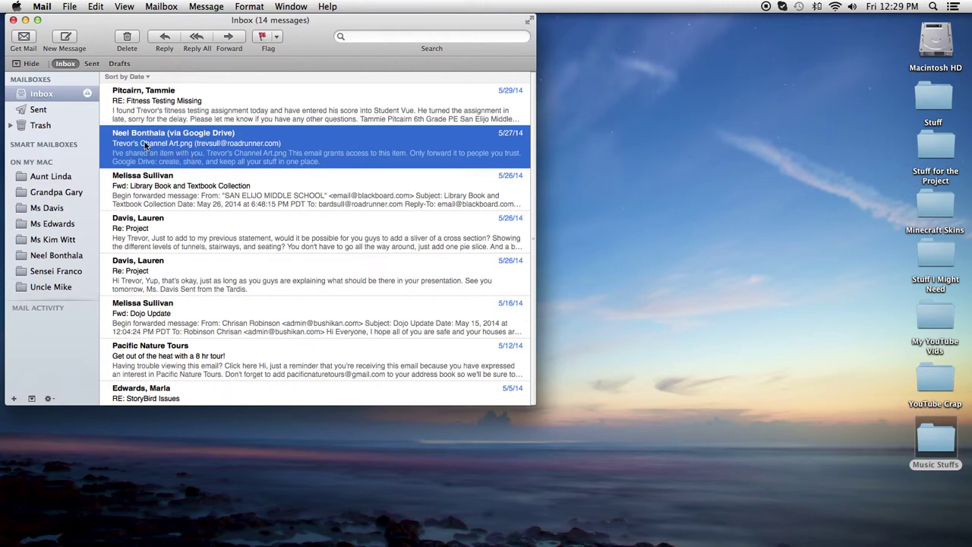
scroll(345, 249, down, 5)
scroll(345, 249, up, 5)
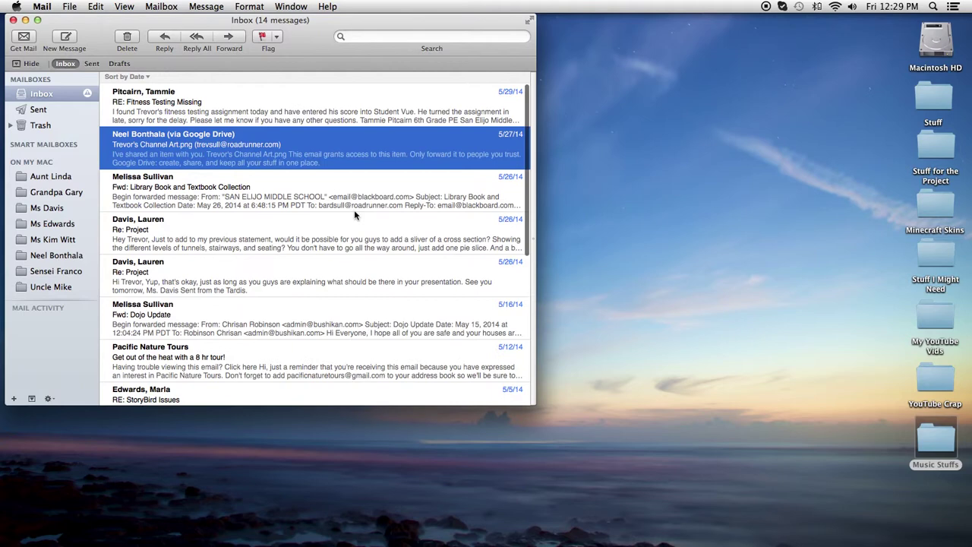
scroll(334, 154, down, 5)
scroll(334, 154, up, 5)
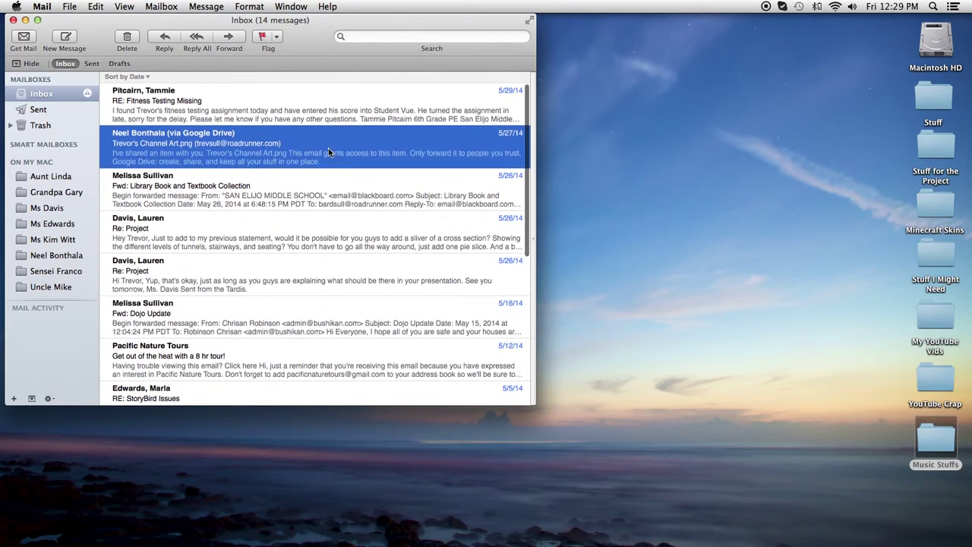
mouse_move(267, 141)
mouse_down()
mouse_move(152, 205)
mouse_move(61, 199)
mouse_move(64, 257)
mouse_up()
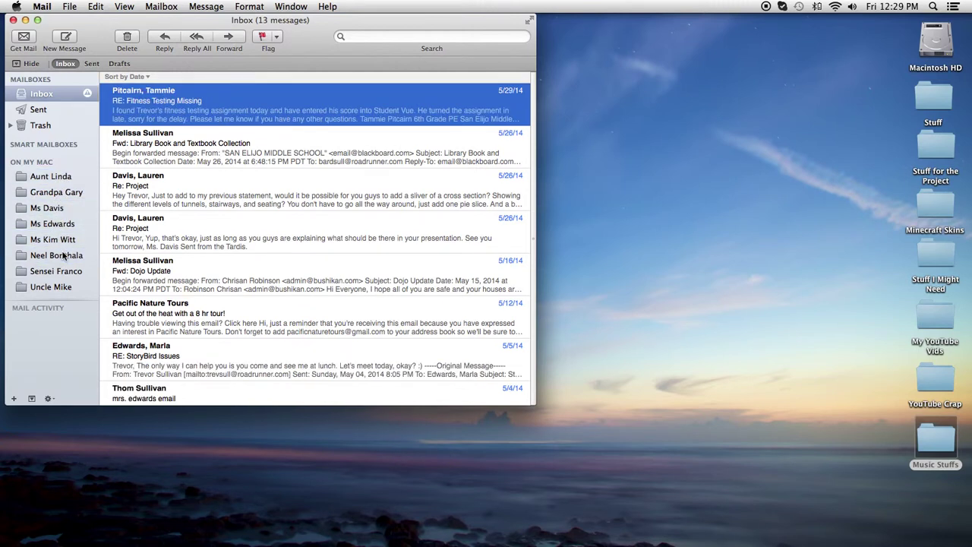
click(63, 256)
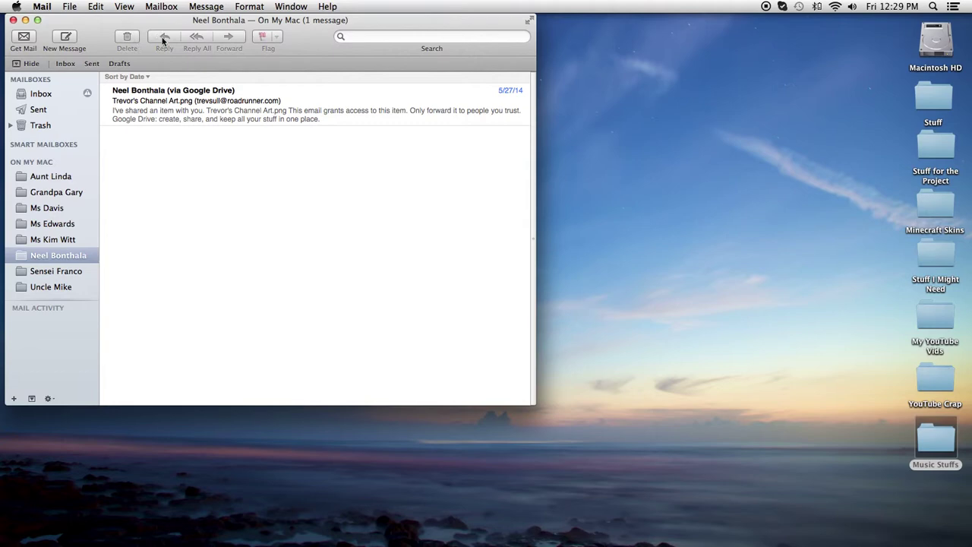
click(47, 95)
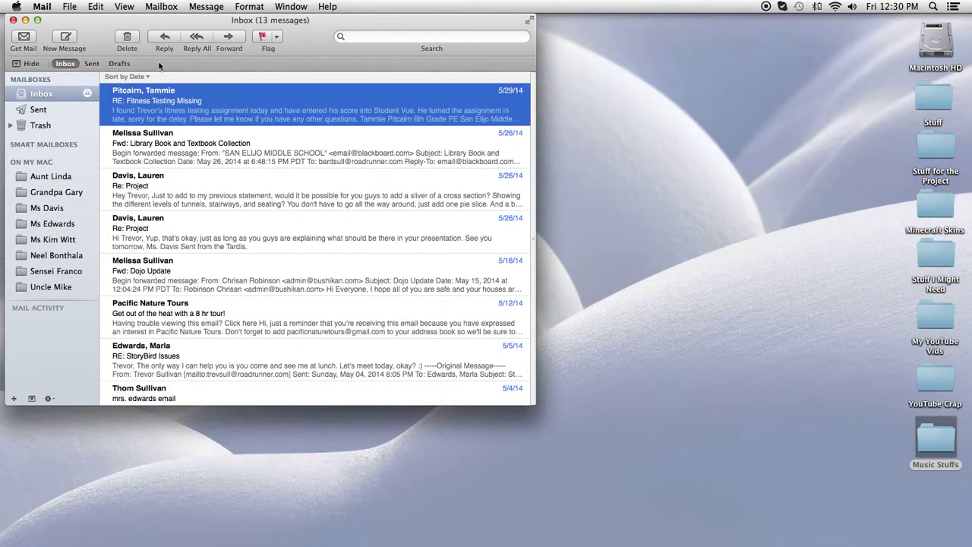
Step: Start a new On My Mac mailbox named 'Ms Pitcairn'
click(161, 6)
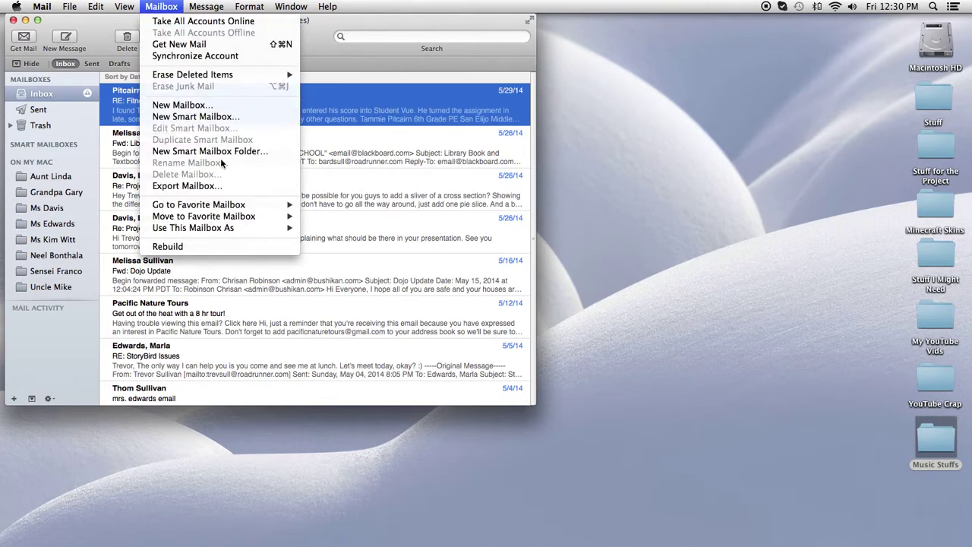
click(99, 171)
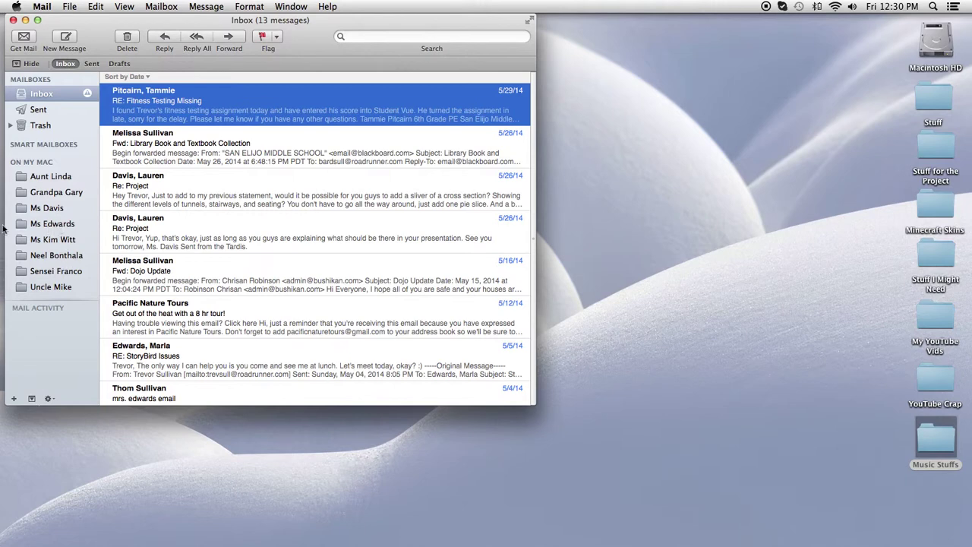
click(165, 6)
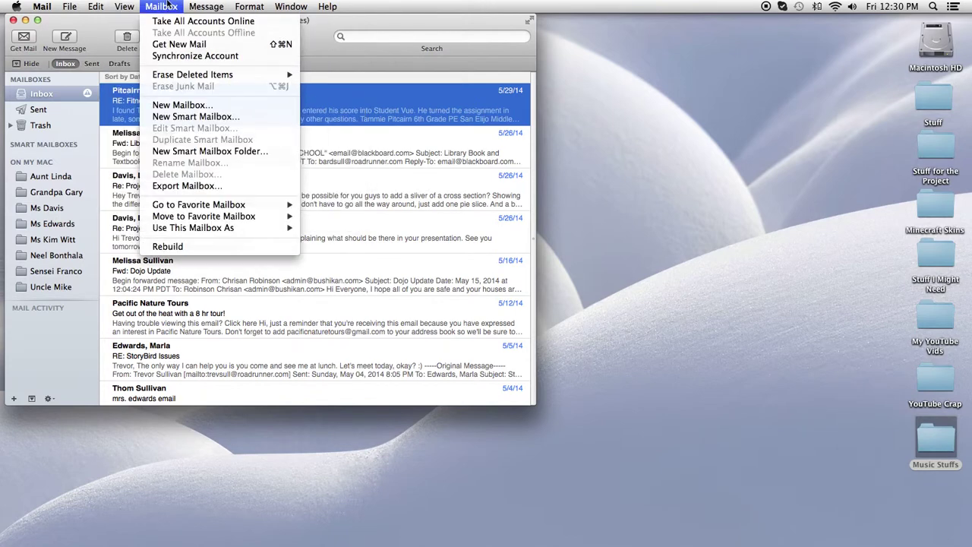
click(216, 106)
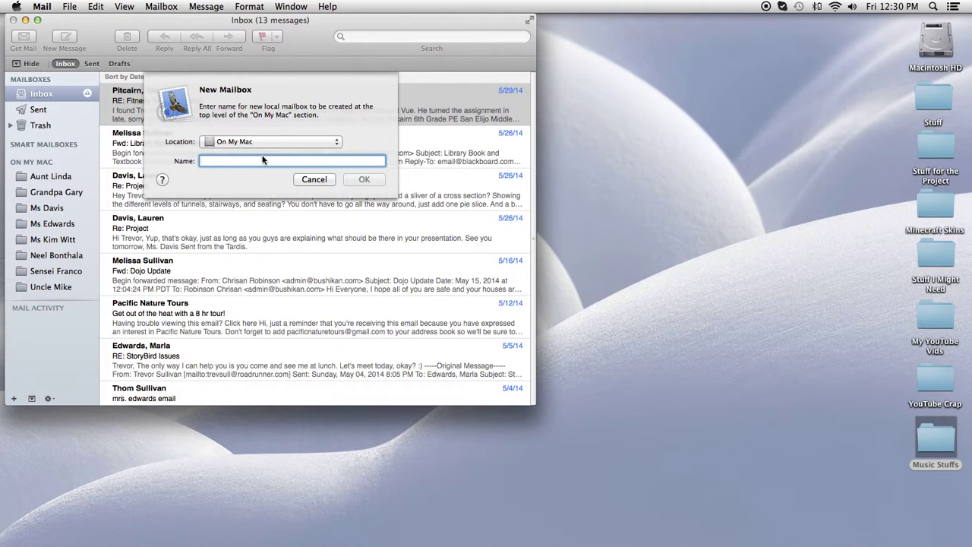
text(Ms )
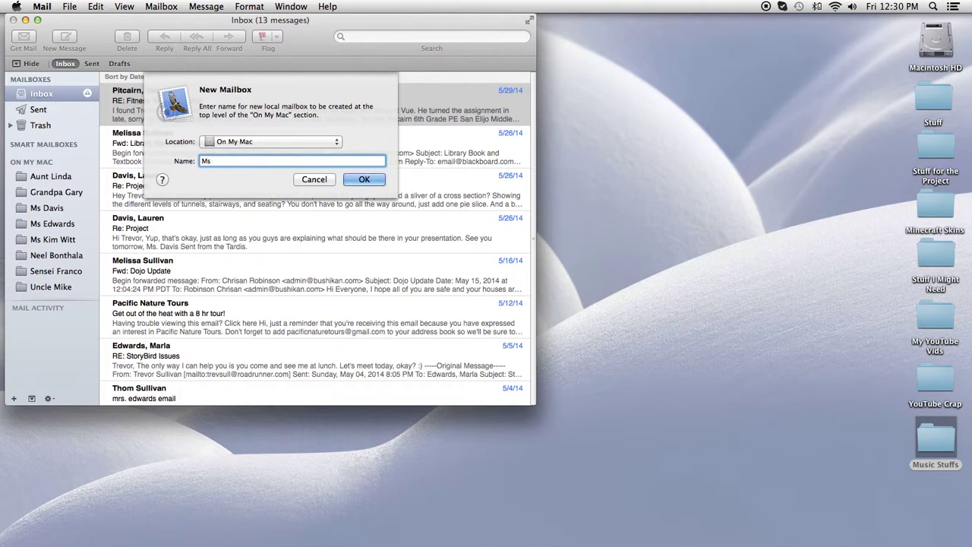
text(Pitcair)
text(n)
Step: Confirm the Ms Pitcairn mailbox and file the Fitness Testing Missing message into it
click(365, 180)
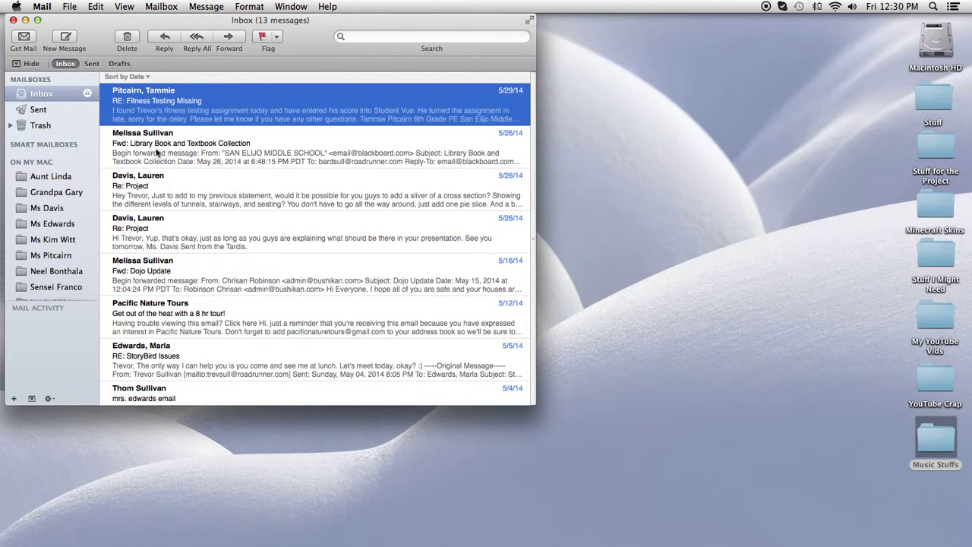
scroll(41, 205, down, 3)
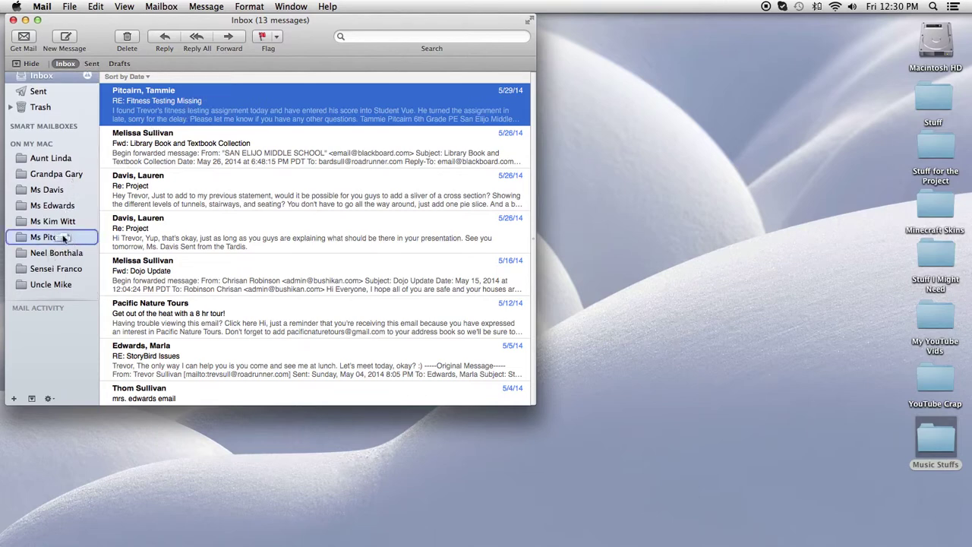
drag(189, 104, 61, 236)
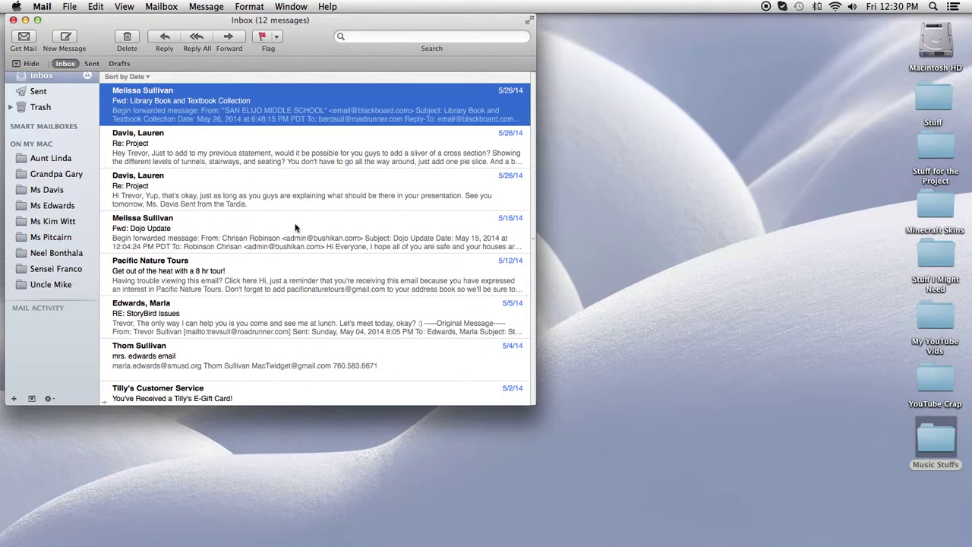
Step: File both Re: Project messages into the Ms Davis mailbox
drag(202, 145, 47, 190)
drag(138, 136, 47, 190)
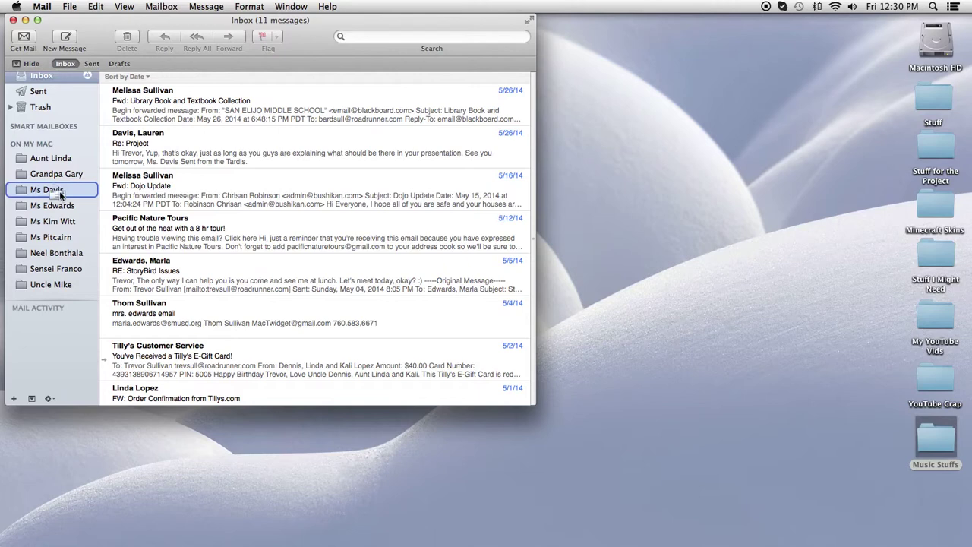
scroll(179, 186, down, 2)
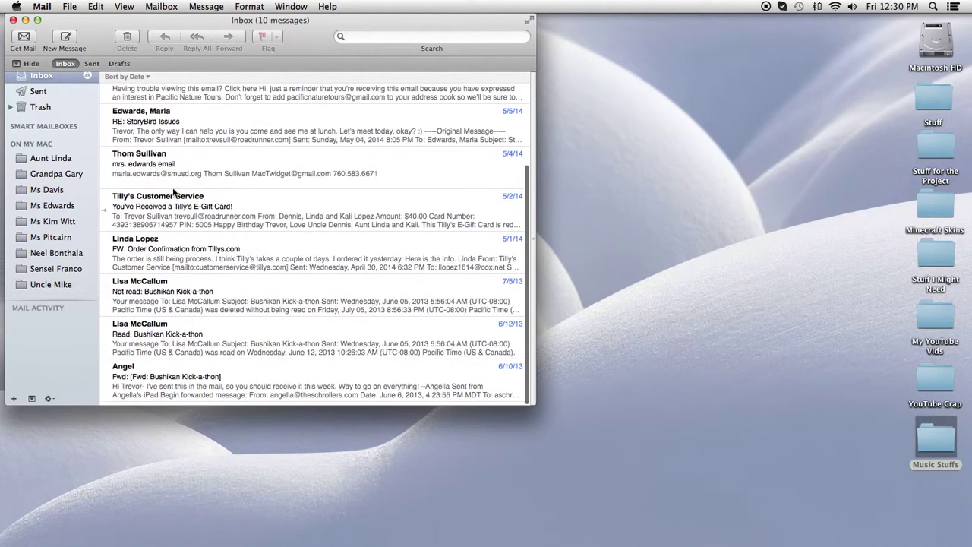
scroll(174, 191, up, 1)
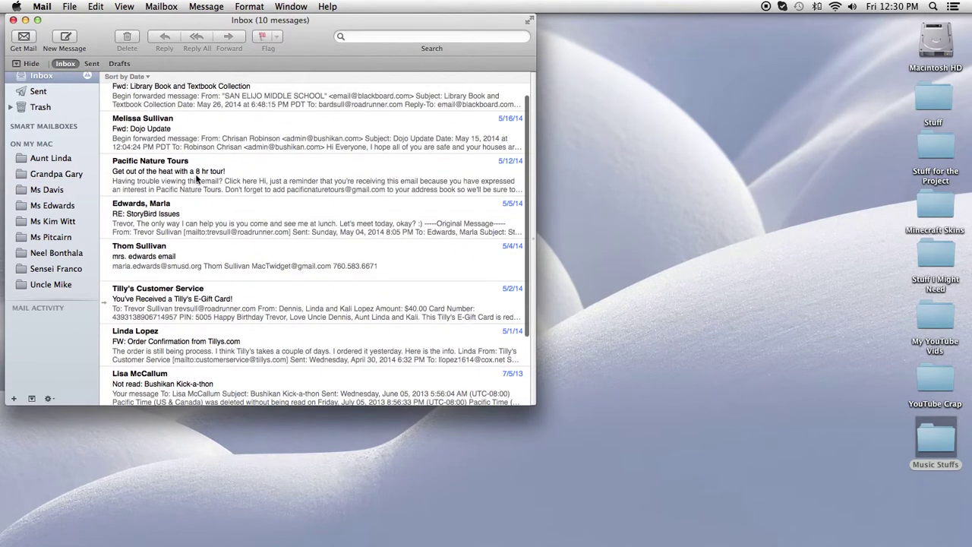
Step: Delete the Pacific Nature Tours email through its context menu
right_click(207, 172)
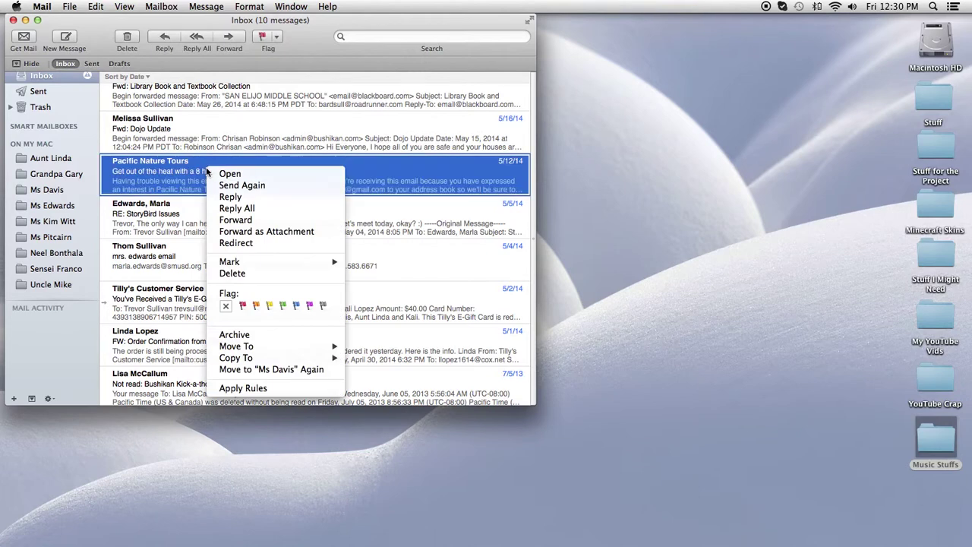
click(196, 173)
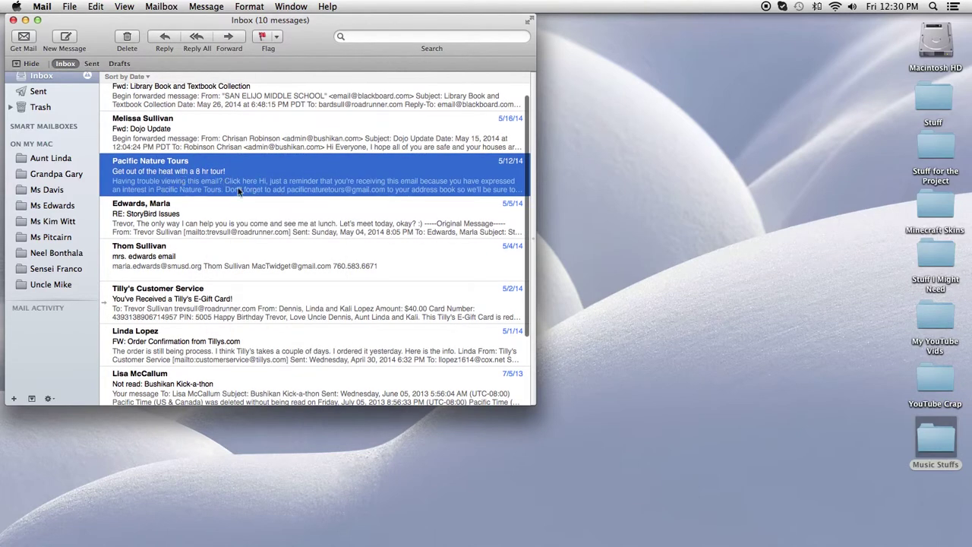
scroll(220, 194, down, 3)
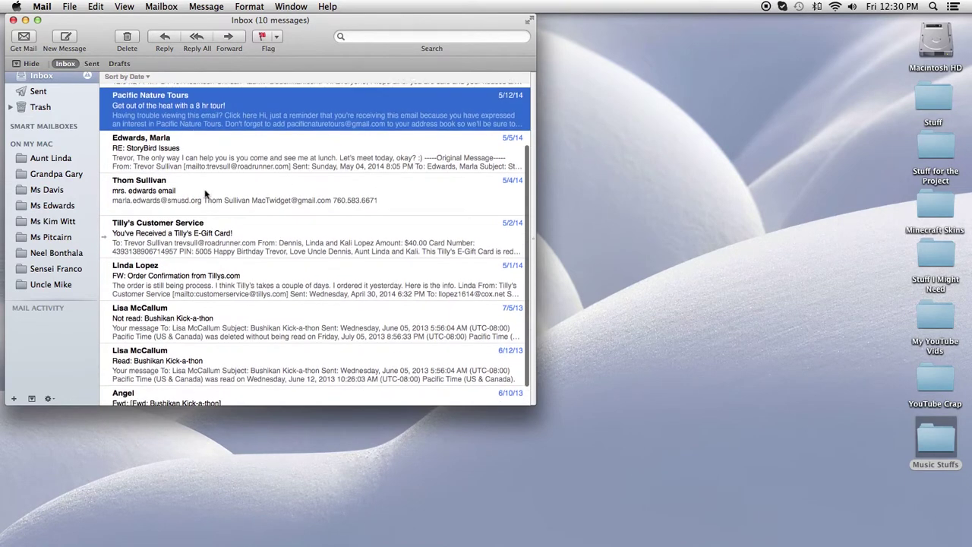
scroll(205, 194, up, 3)
right_click(209, 187)
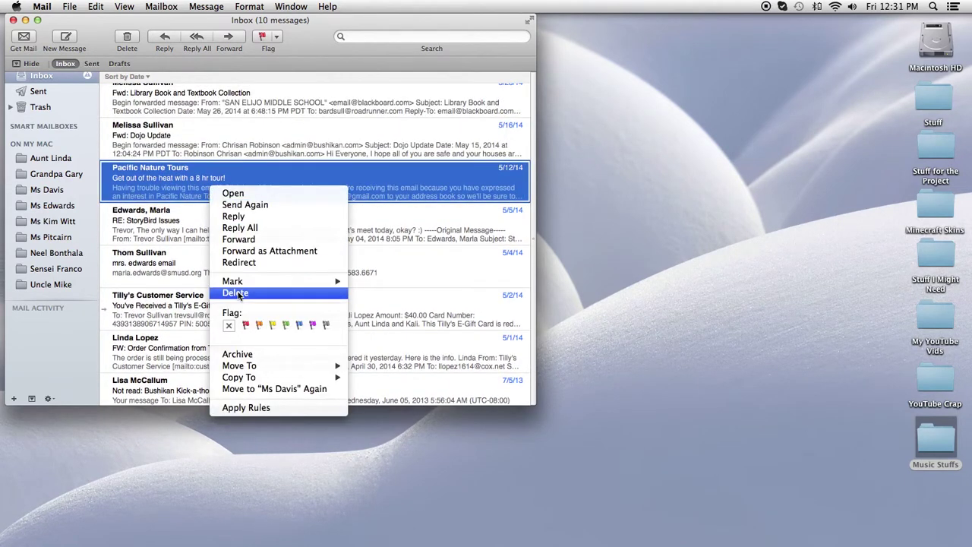
click(257, 294)
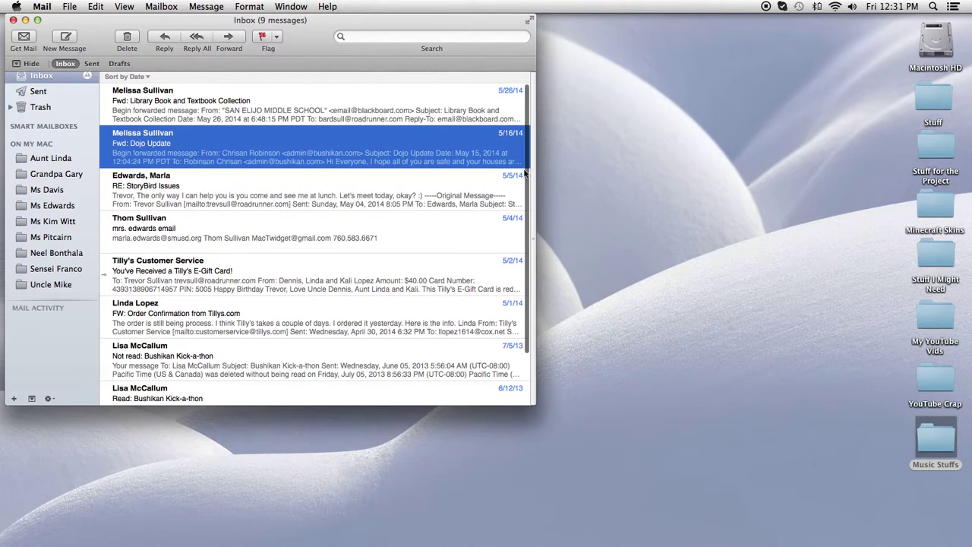
Step: Select the forwarded Bushikan Kick-a-thon message near the bottom of the Inbox
scroll(499, 156, down, 3)
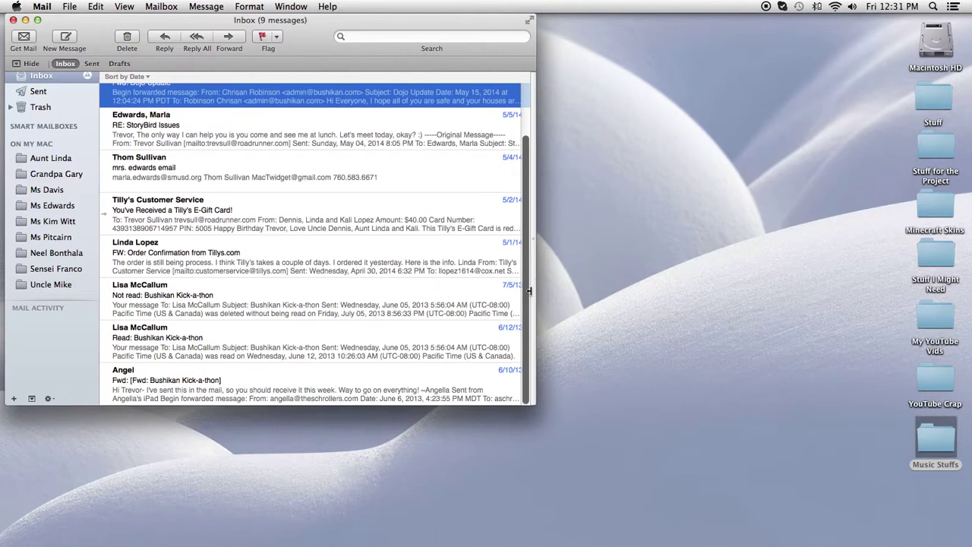
scroll(388, 322, down, 2)
click(224, 386)
right_click(249, 372)
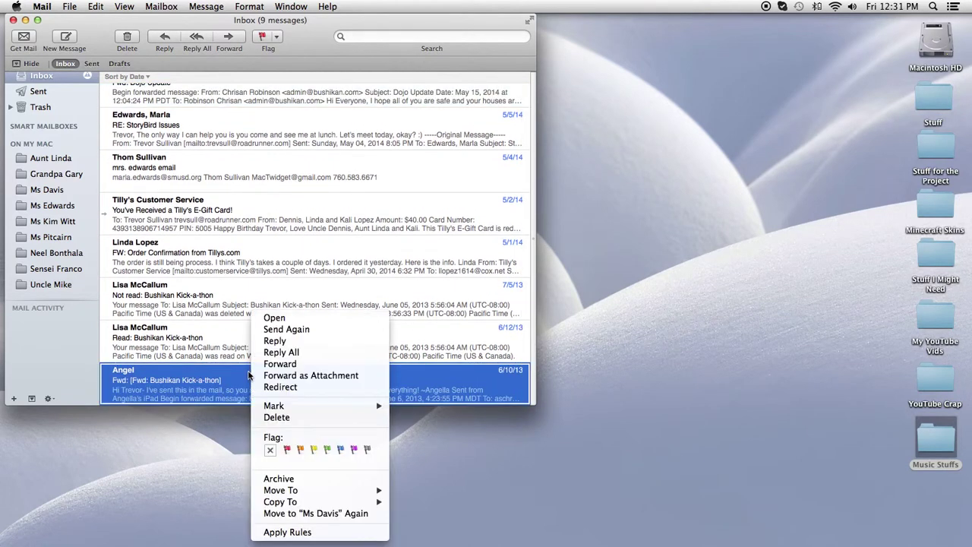
click(227, 375)
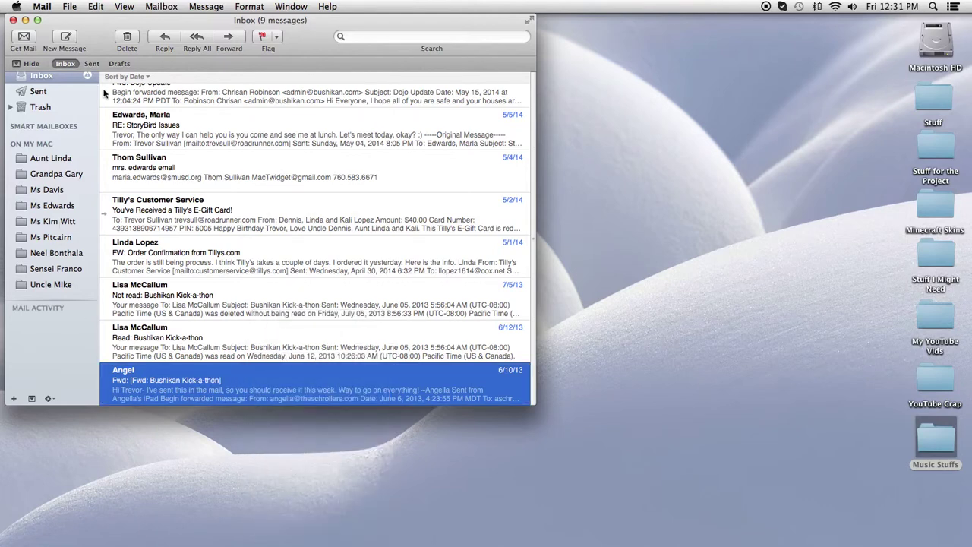
Step: Create the On My Mac mailbox 'Aunt Angela', fixing the typed 'Aunt Angele'
click(170, 7)
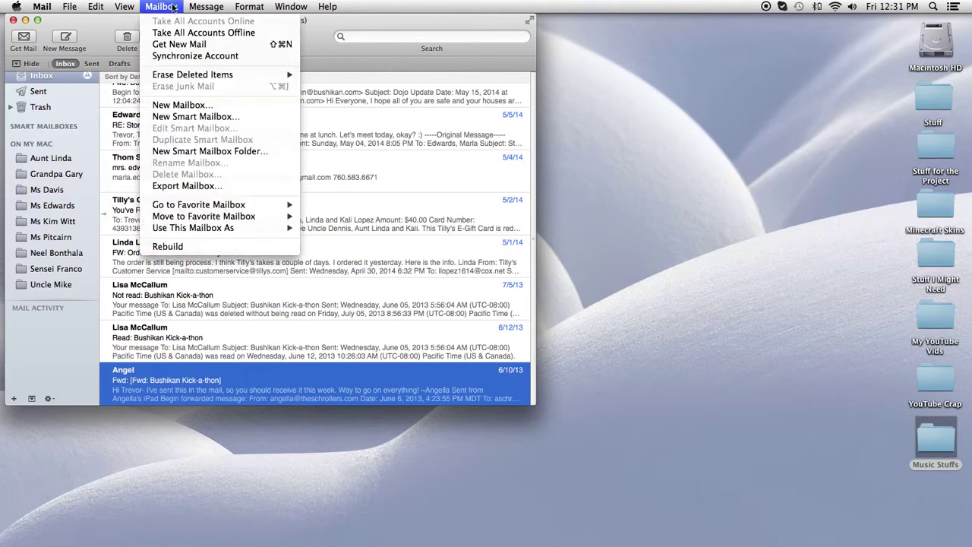
click(200, 106)
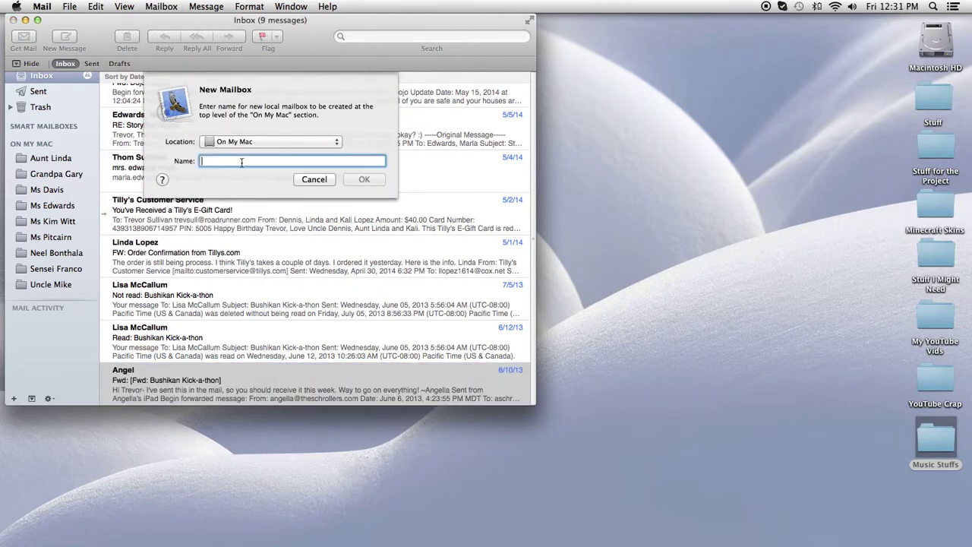
text(A)
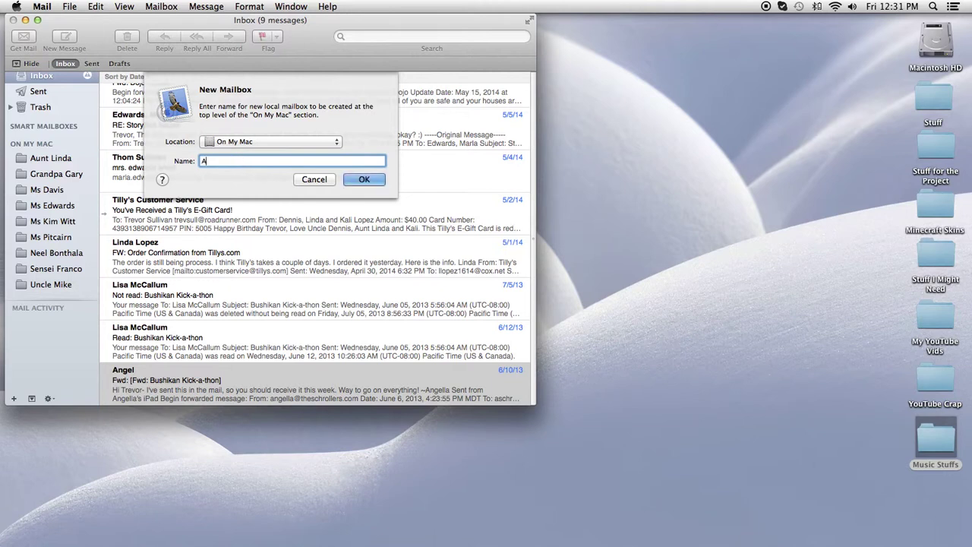
text(unt )
text(Angele)
key(BackSpace)
text(a)
click(363, 180)
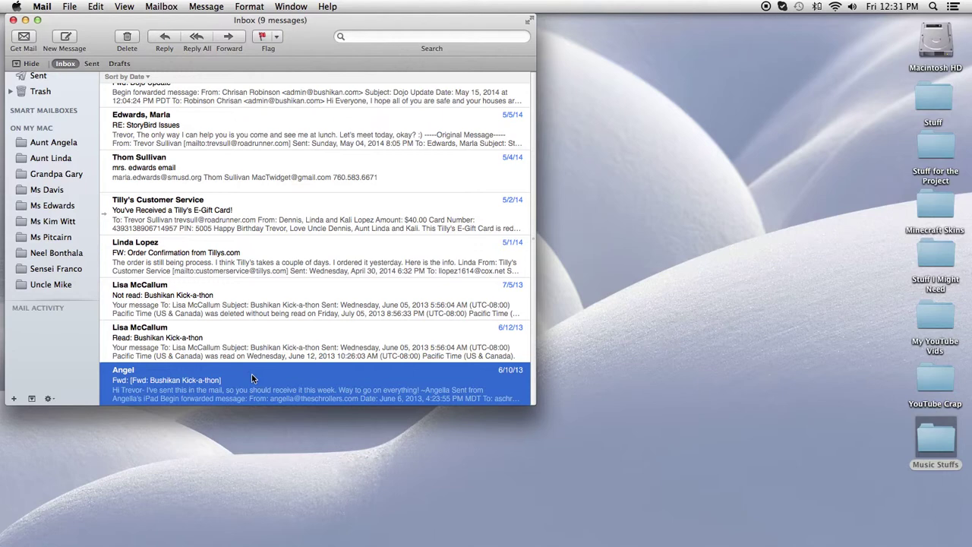
Step: File the Kick-a-thon forward into Aunt Angela and the Tillys.com order confirmation into another mailbox
drag(246, 373, 76, 144)
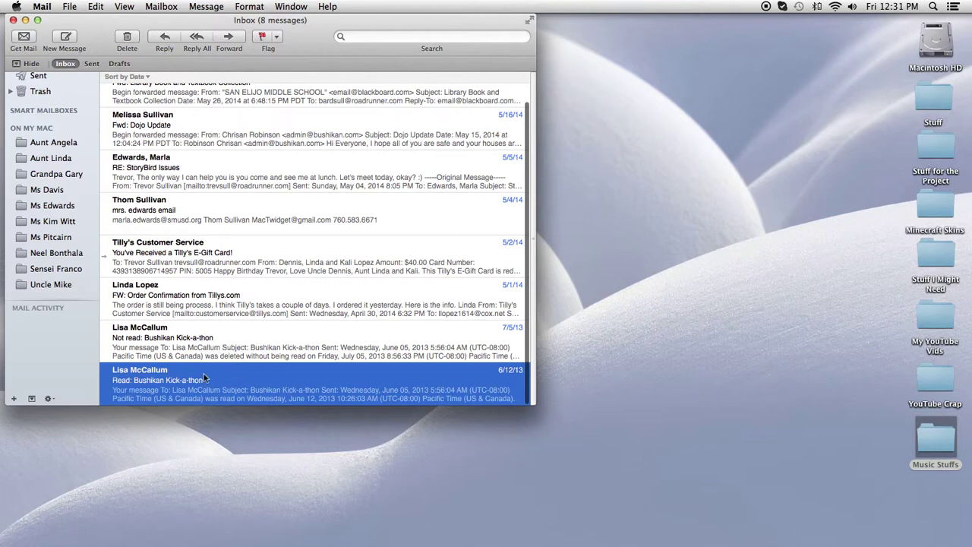
scroll(197, 342, up, 2)
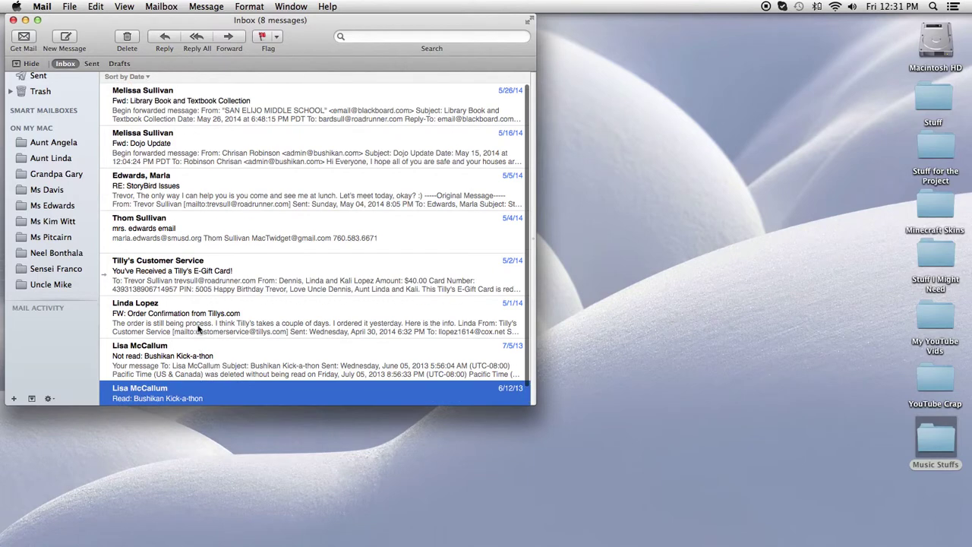
click(195, 317)
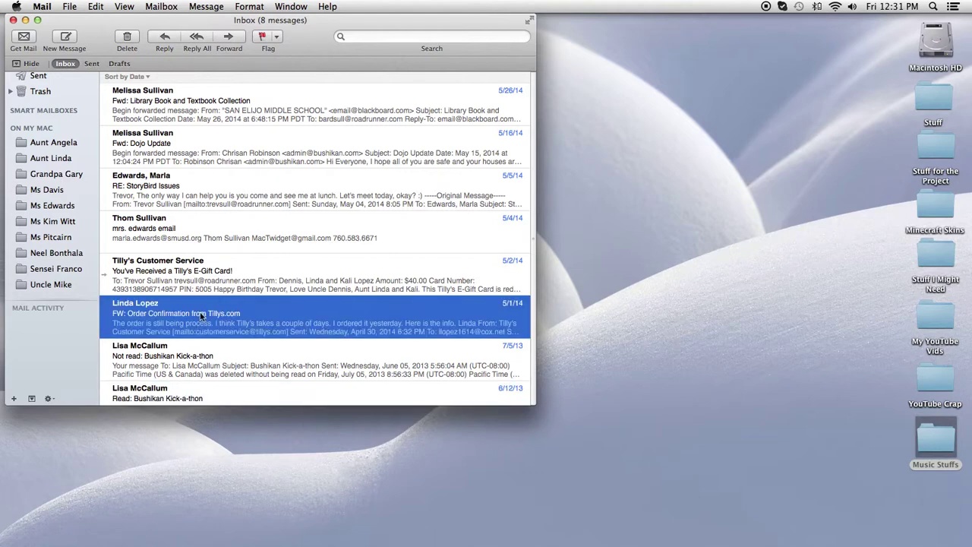
mouse_move(237, 314)
mouse_down()
mouse_move(61, 199)
mouse_move(52, 159)
mouse_up()
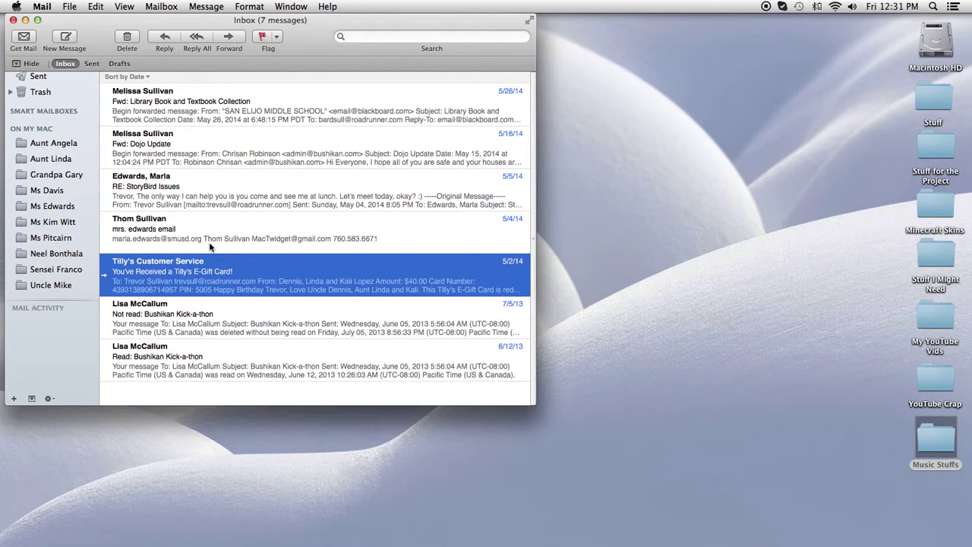
Step: Move the mrs. edwards email and the StoryBird Issues message to sidebar mailboxes
scroll(212, 246, down, 2)
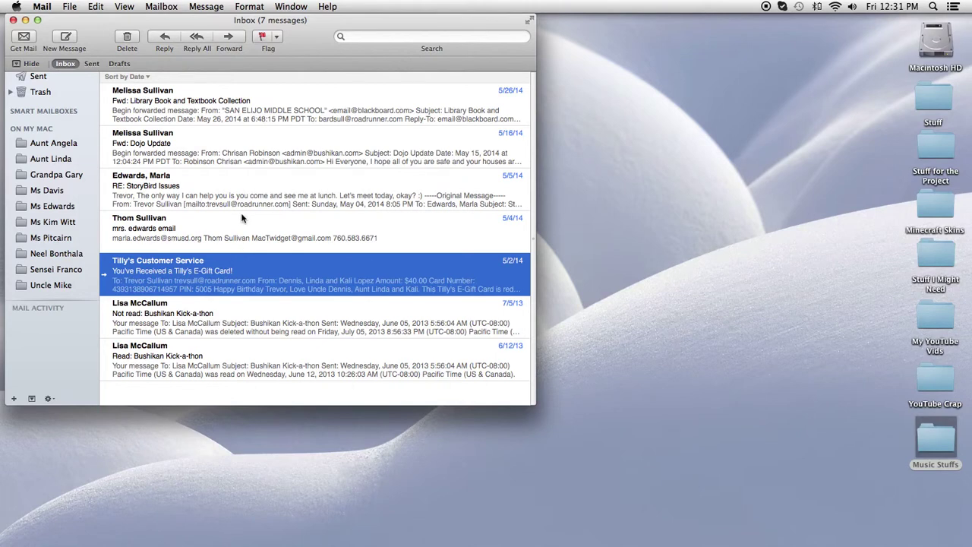
click(236, 229)
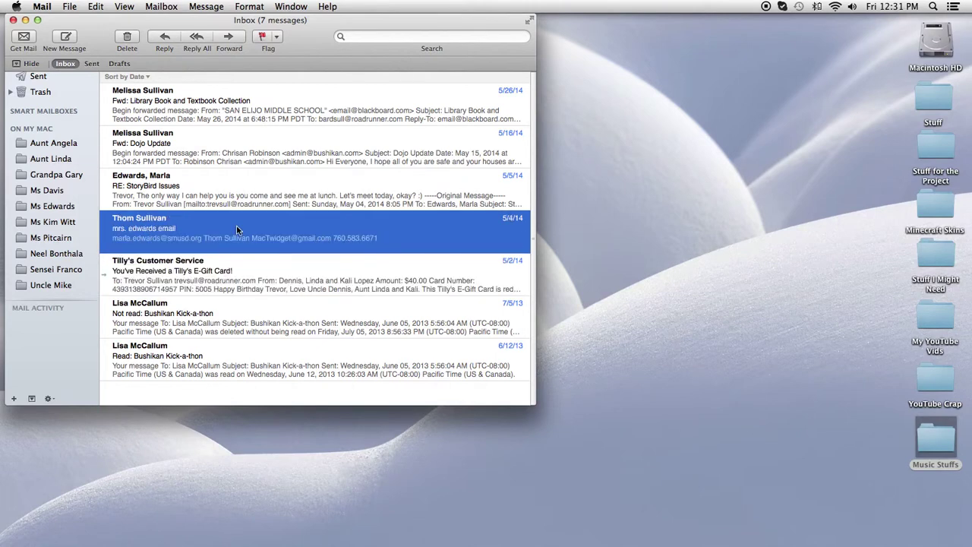
mouse_move(215, 228)
mouse_down()
mouse_move(184, 238)
mouse_move(49, 130)
mouse_up()
mouse_move(167, 187)
mouse_down()
mouse_move(116, 189)
mouse_move(74, 170)
mouse_up()
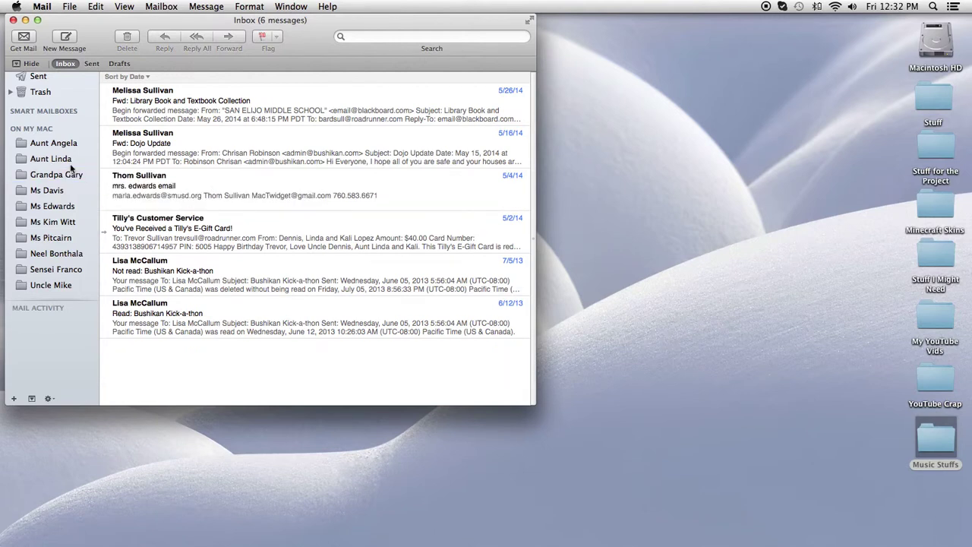
Step: Move the misfiled StoryBird Issues message out of Grandpa Gary, then check Aunt Angela
click(76, 175)
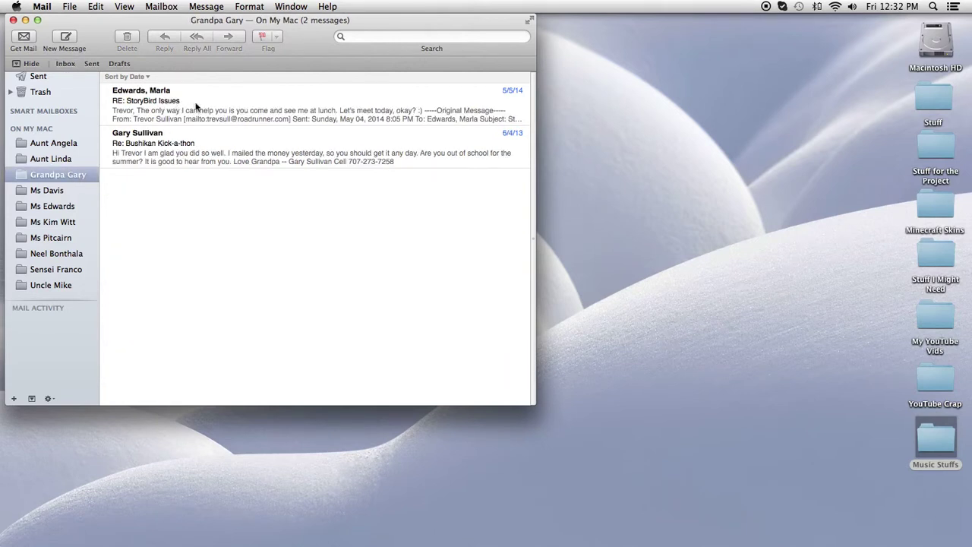
drag(171, 128, 65, 205)
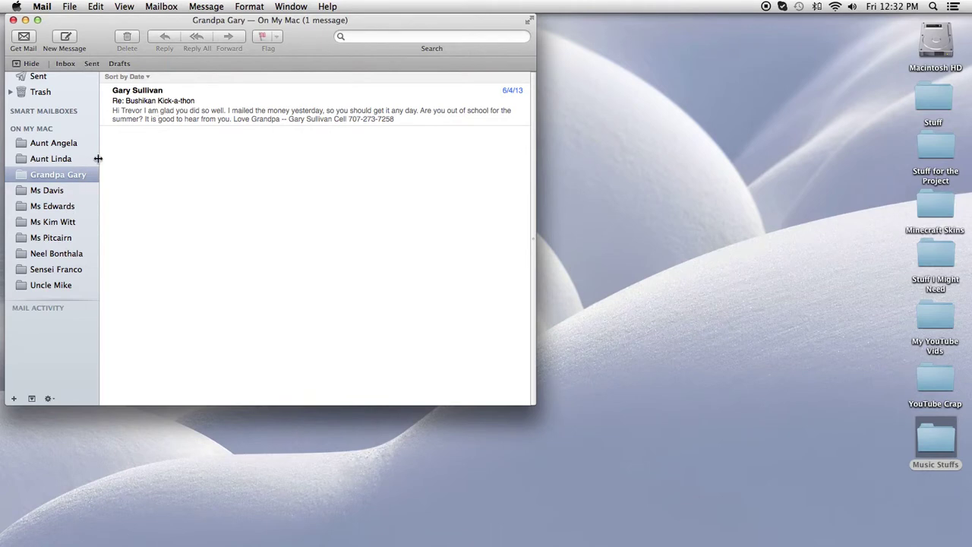
click(65, 146)
scroll(57, 95, up, 3)
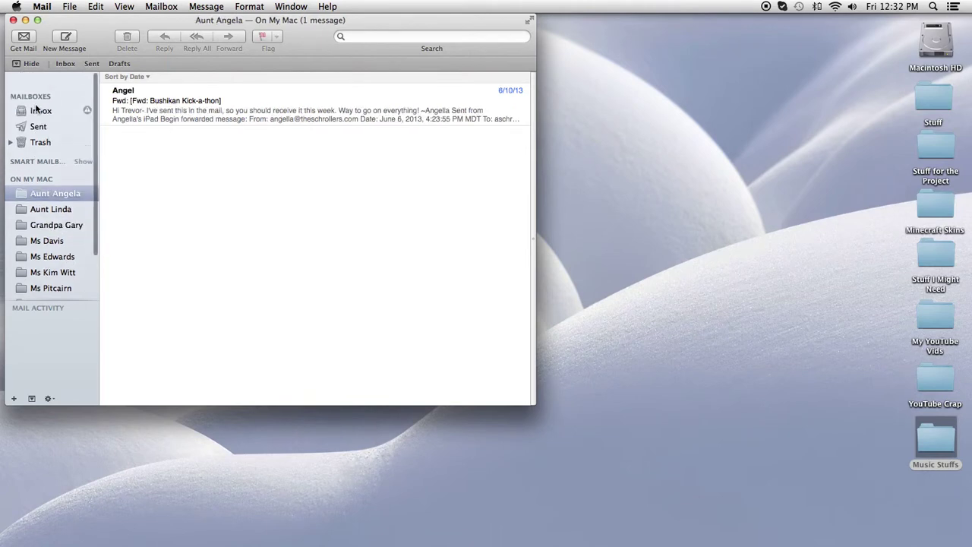
Step: Delete the Tilly's E-Gift Card email from the Inbox
click(61, 94)
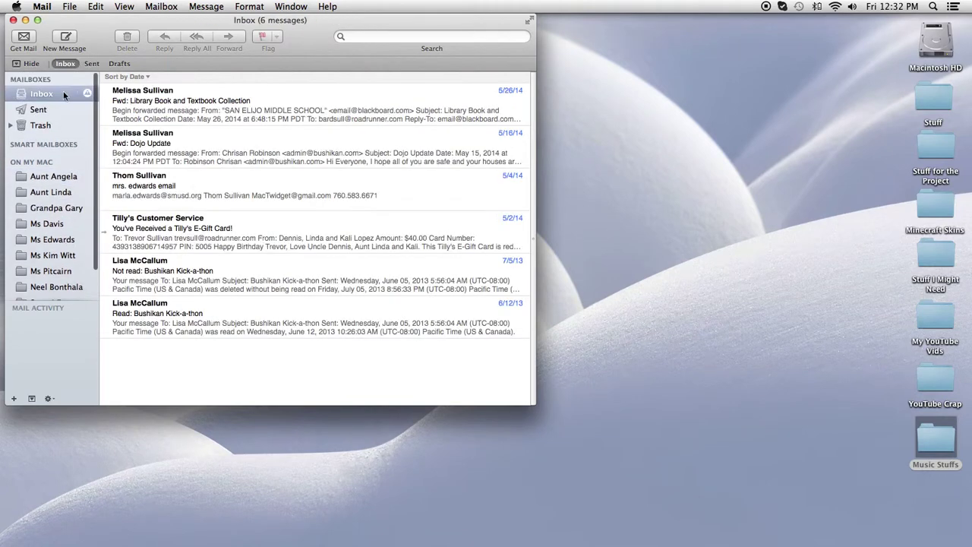
right_click(245, 239)
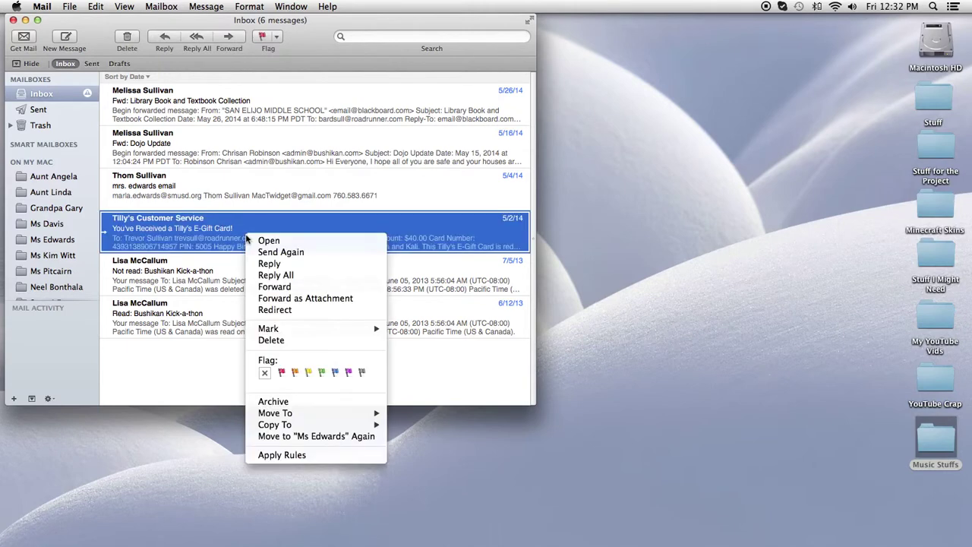
click(307, 340)
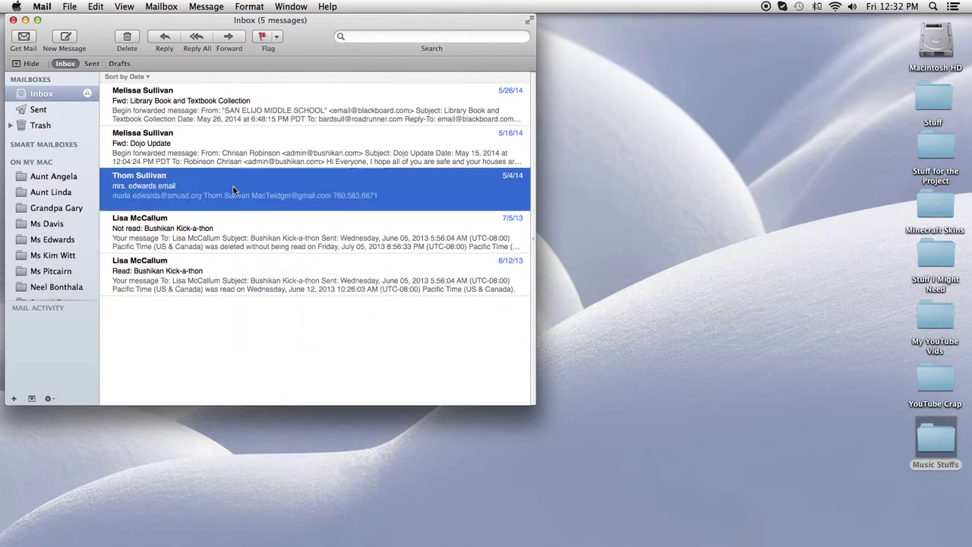